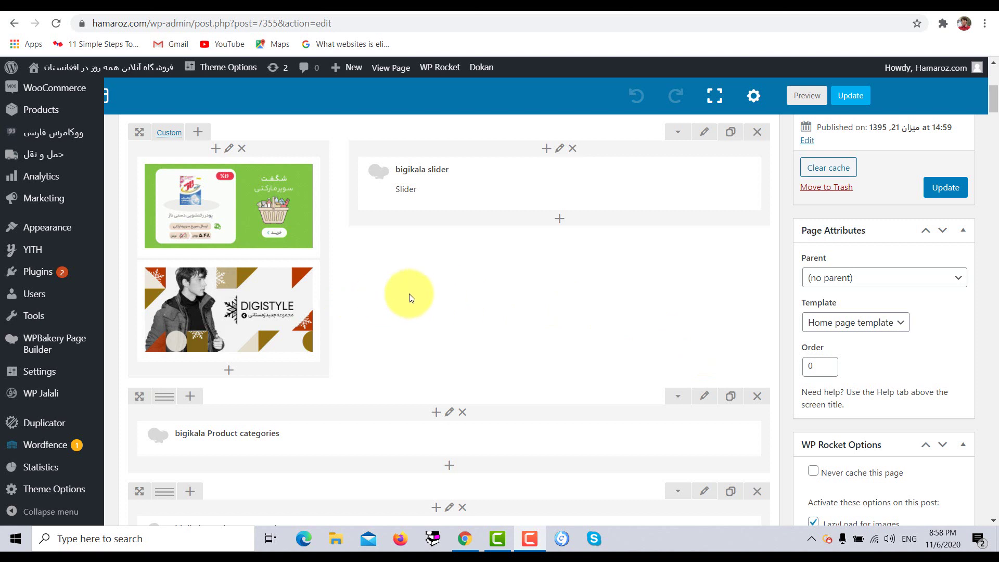
Open the DIGISTYLE text block's settings and delete its DIGISTYLE image
{"action": "scroll", "coordinate": [410, 293], "scroll_direction": "down", "scroll_amount": 1}
{"action": "scroll", "coordinate": [410, 294], "scroll_direction": "up", "scroll_amount": 2}
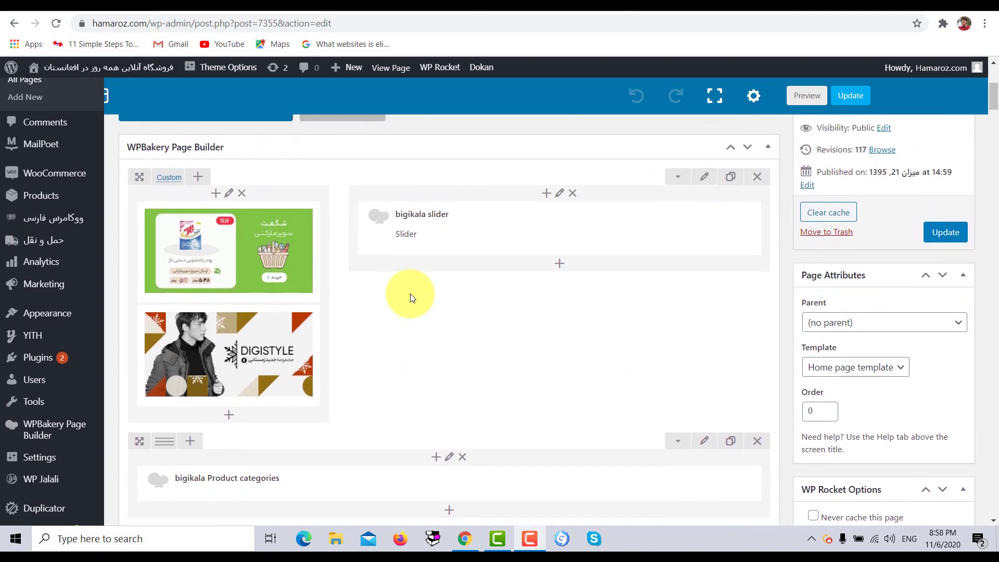
{"action": "mouse_move", "coordinate": [241, 337]}
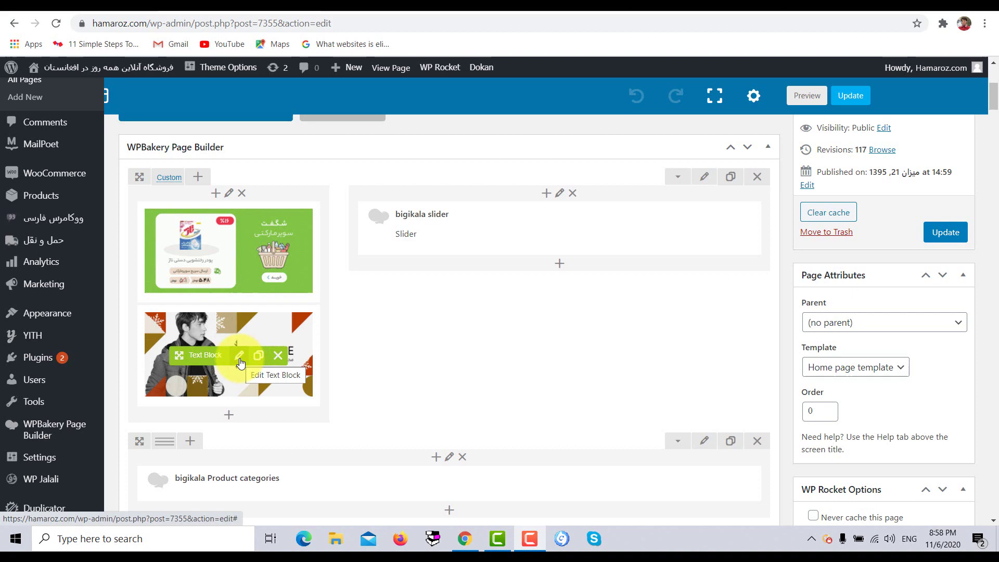
{"action": "left_click", "coordinate": [240, 363]}
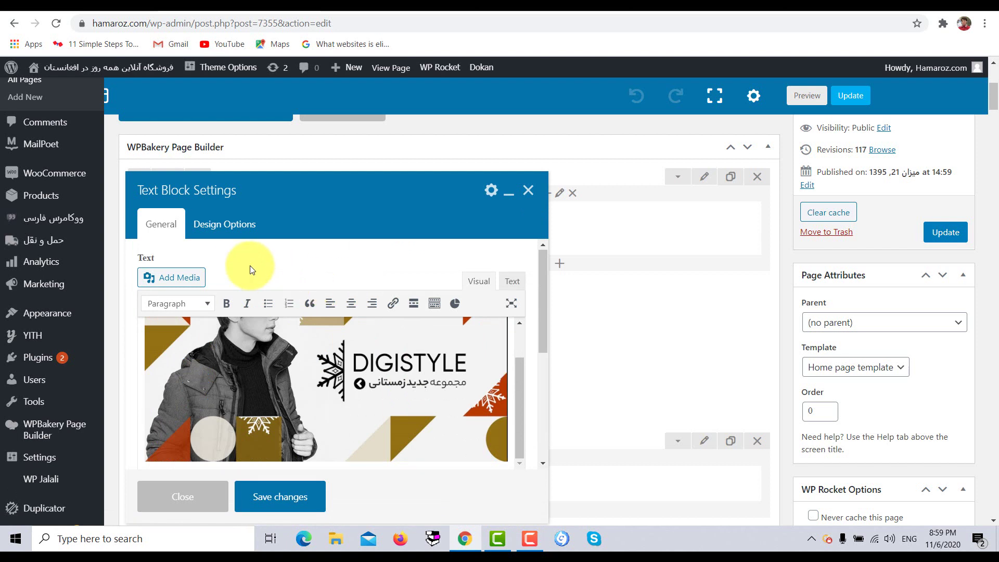
{"action": "left_click", "coordinate": [257, 348]}
{"action": "key", "text": "Delete"}
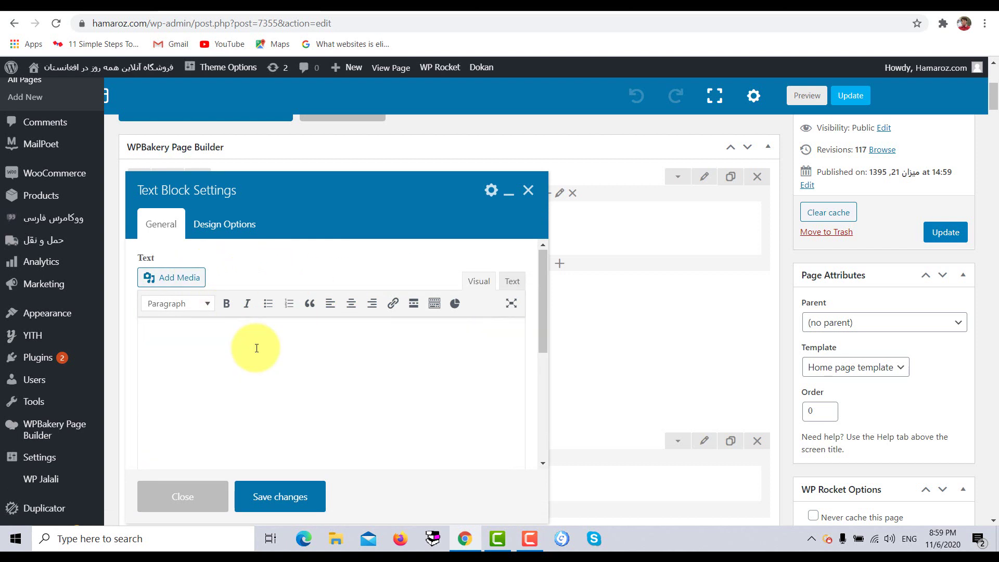
Insert the boots banner from the media library into the text block
{"action": "left_click", "coordinate": [194, 284]}
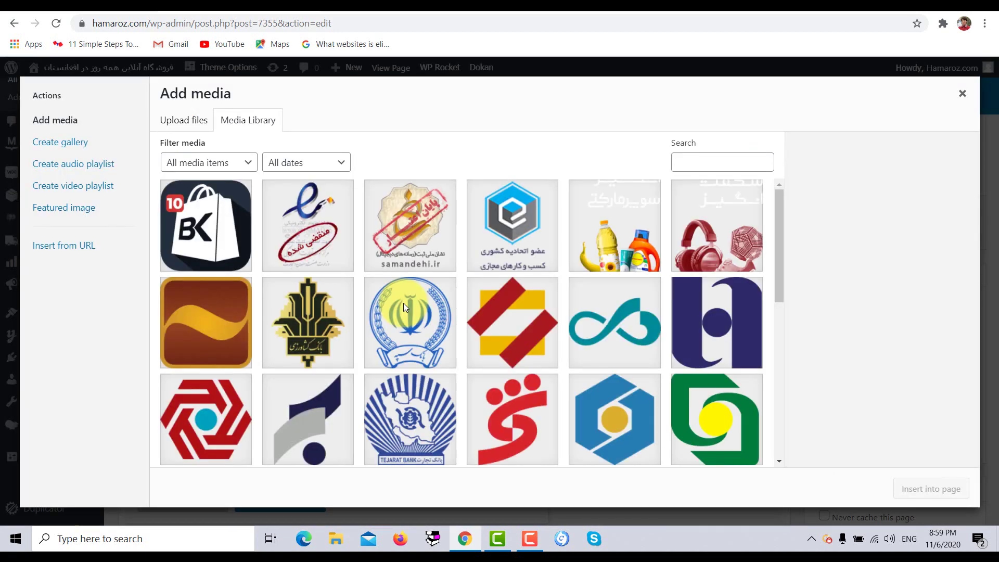
{"action": "scroll", "coordinate": [404, 303], "scroll_direction": "down", "scroll_amount": 8}
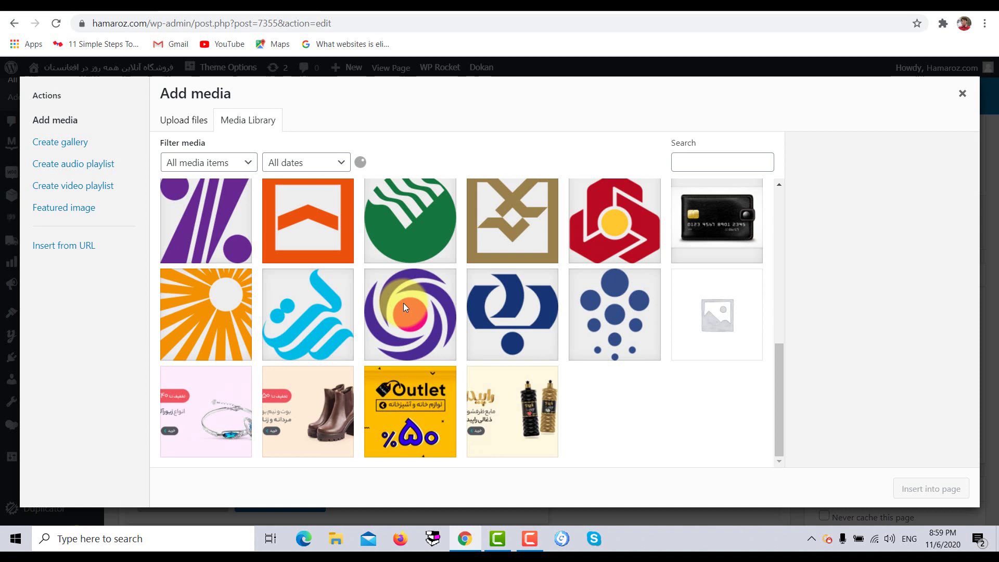
{"action": "left_click", "coordinate": [313, 412]}
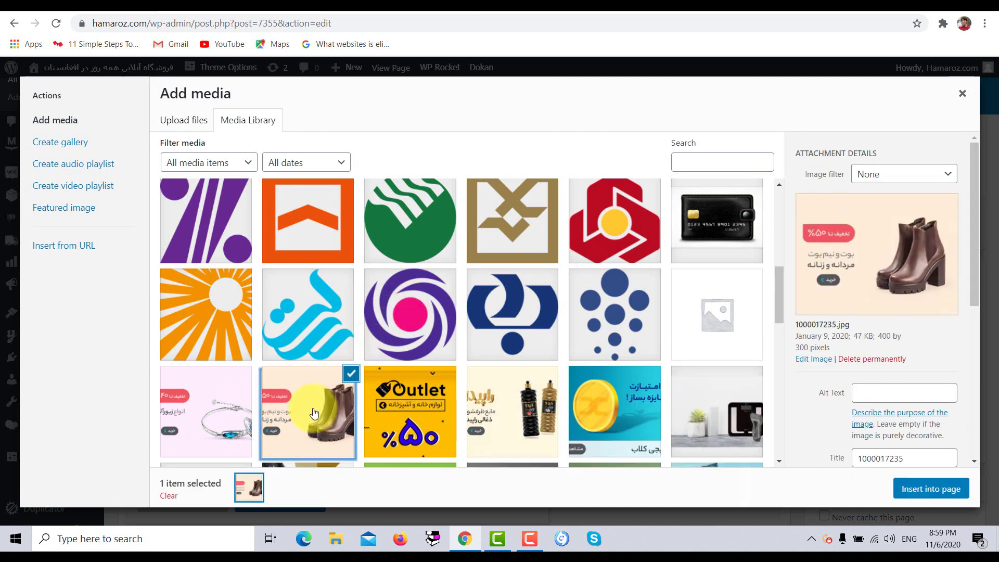
{"action": "left_click", "coordinate": [929, 490]}
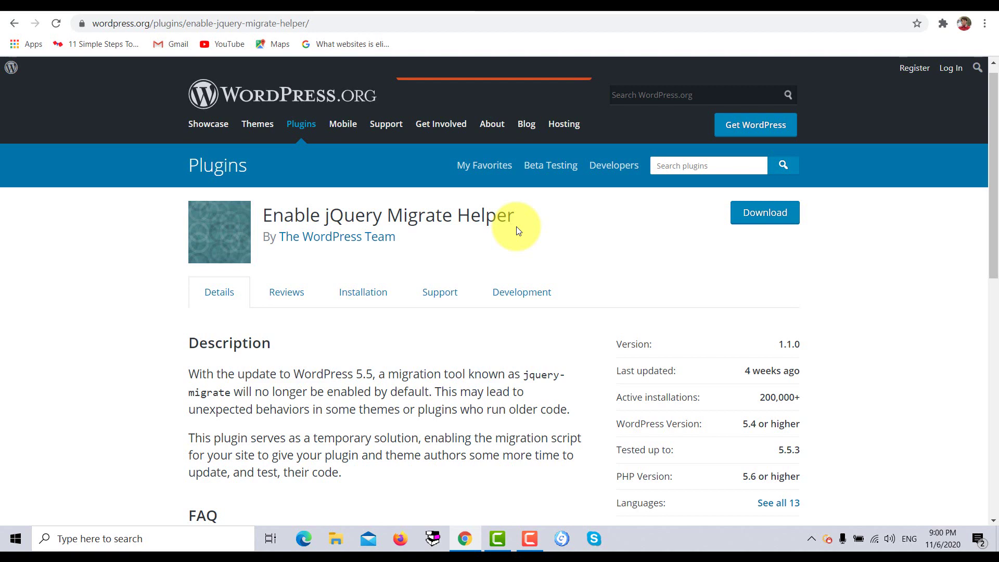
In wp-admin, search Plugins > Add New for 'enable jquery migrate helper'
{"action": "left_click", "coordinate": [573, 6]}
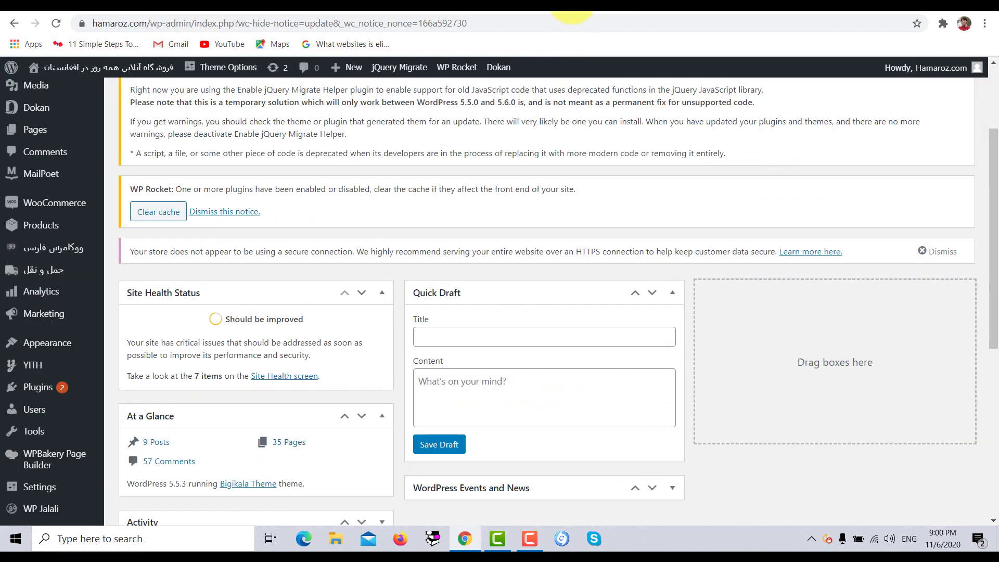
{"action": "mouse_move", "coordinate": [52, 387]}
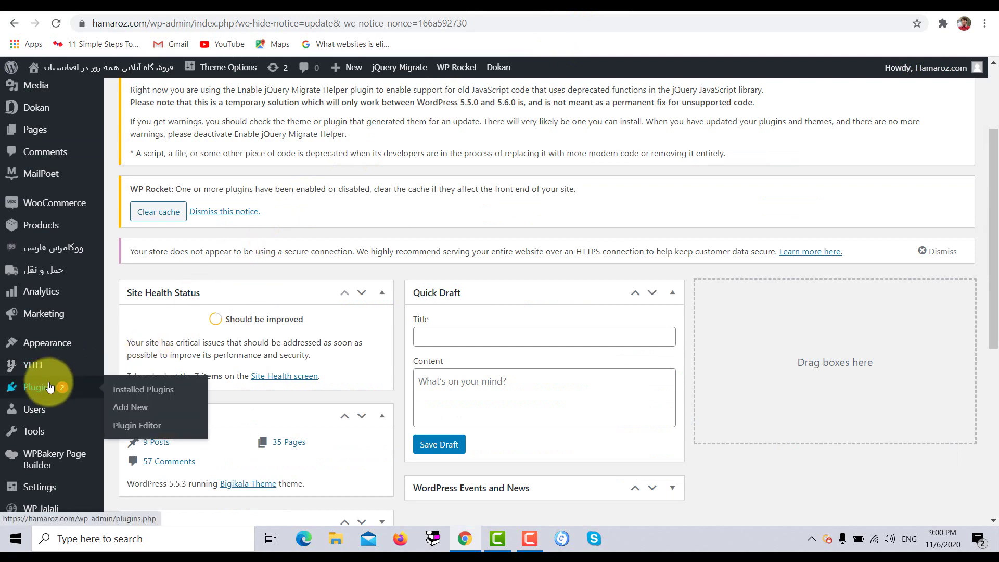
{"action": "left_click", "coordinate": [132, 414]}
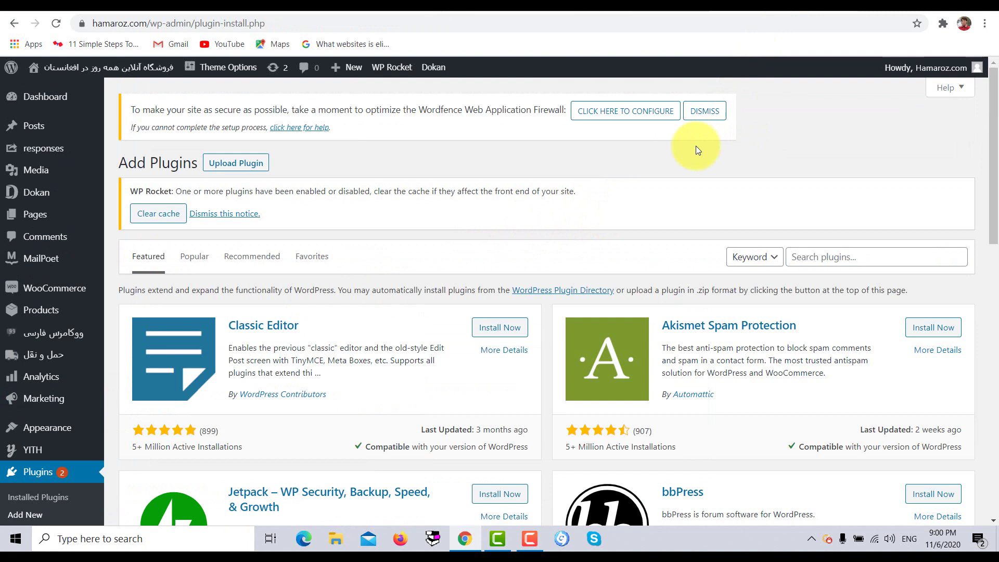
{"action": "left_click", "coordinate": [860, 257]}
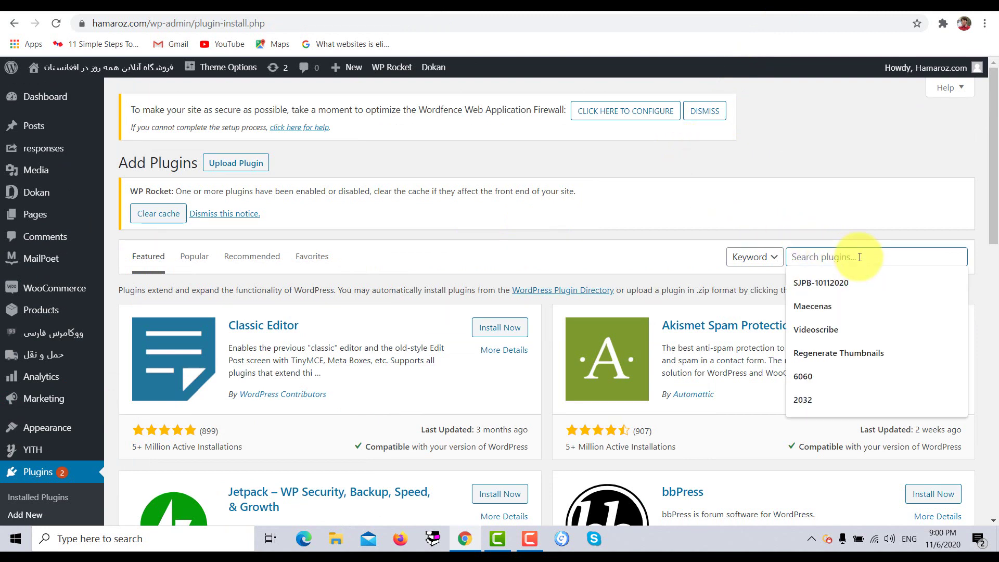
{"action": "type", "text": "en"}
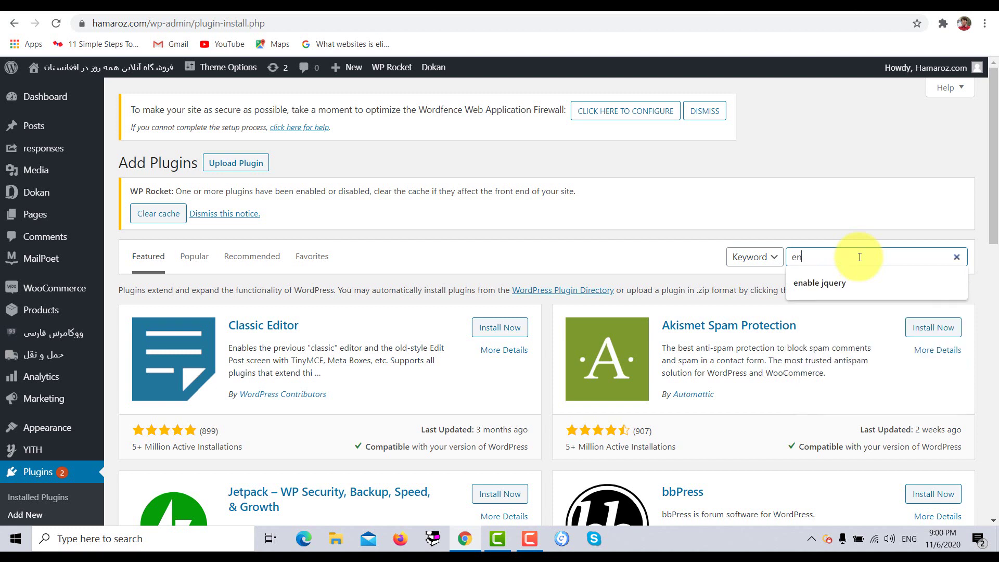
{"action": "type", "text": "able jque"}
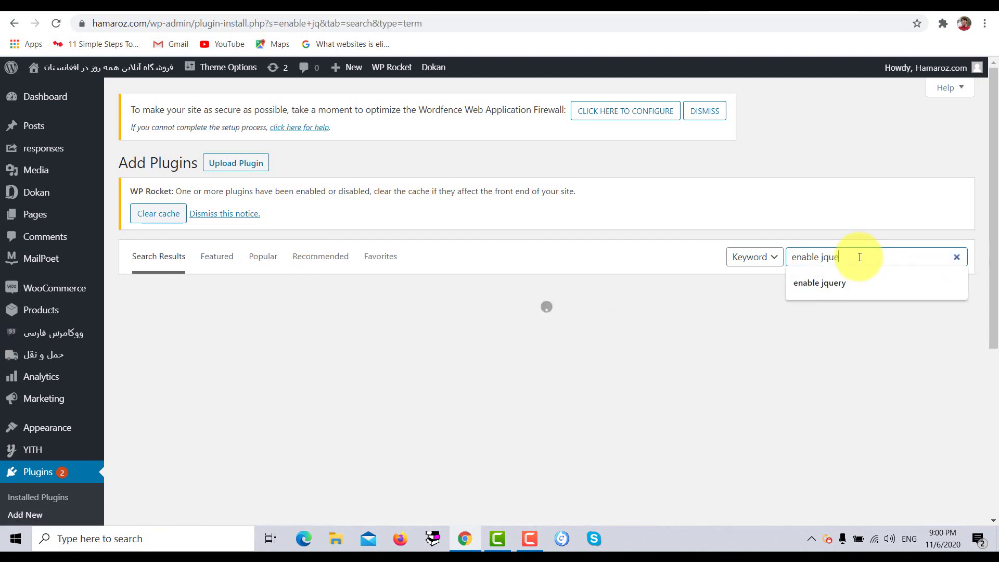
{"action": "type", "text": "ry migrate"}
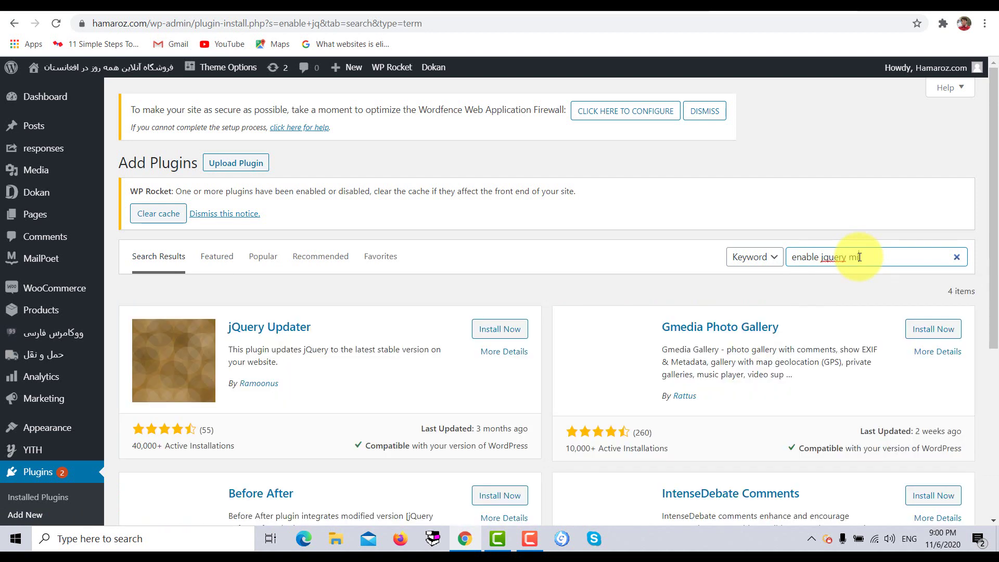
{"action": "type", "text": " helper"}
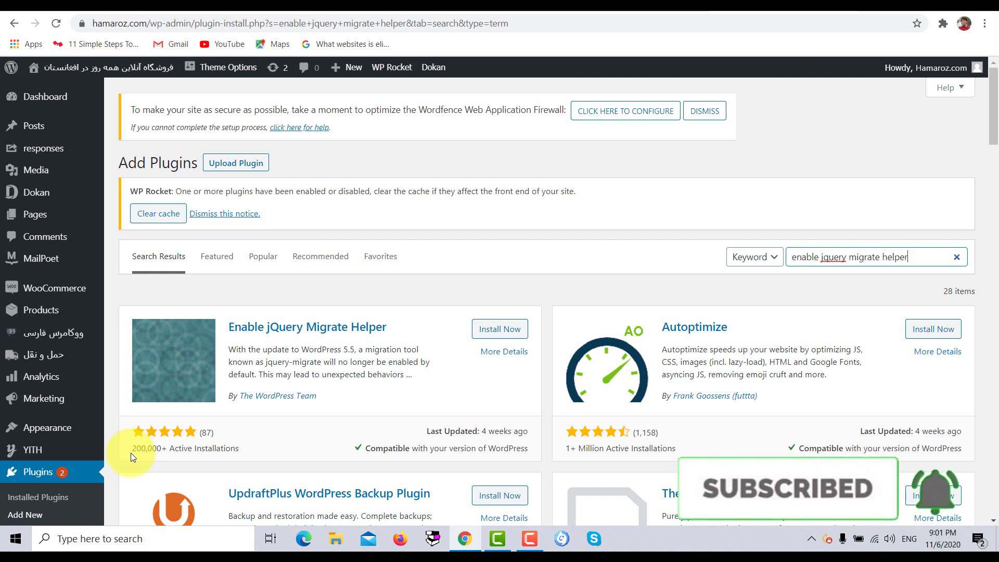
Install and activate the Enable jQuery Migrate Helper plugin
{"action": "left_click", "coordinate": [500, 333]}
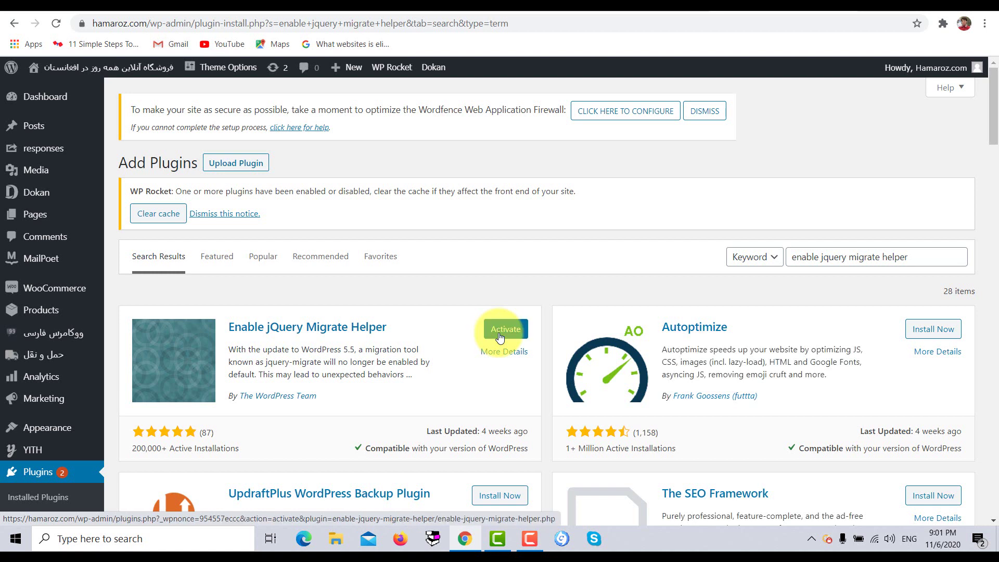
{"action": "left_click", "coordinate": [499, 337]}
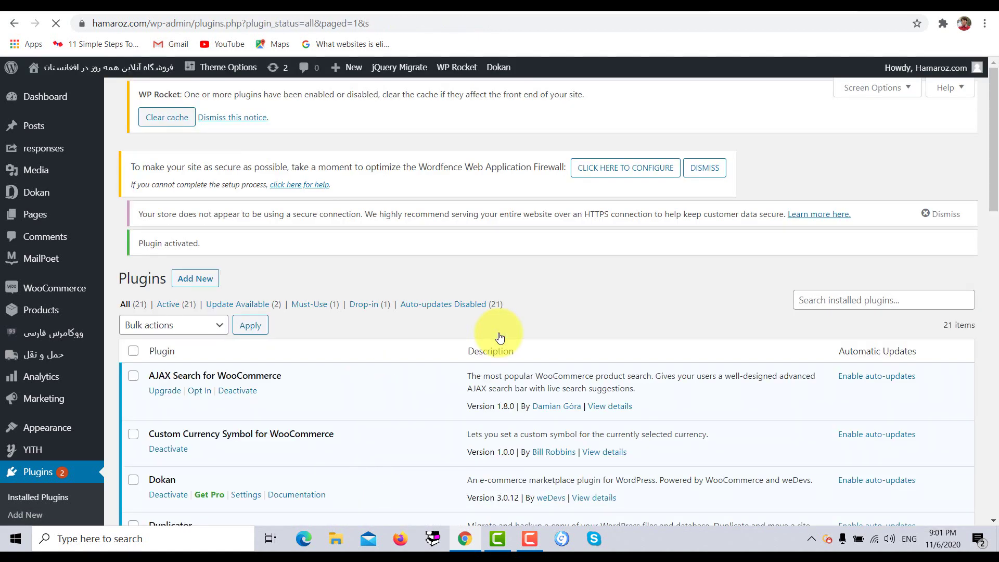
{"action": "scroll", "coordinate": [499, 337], "scroll_direction": "down", "scroll_amount": 5}
{"action": "scroll", "coordinate": [500, 338], "scroll_direction": "down", "scroll_amount": 2}
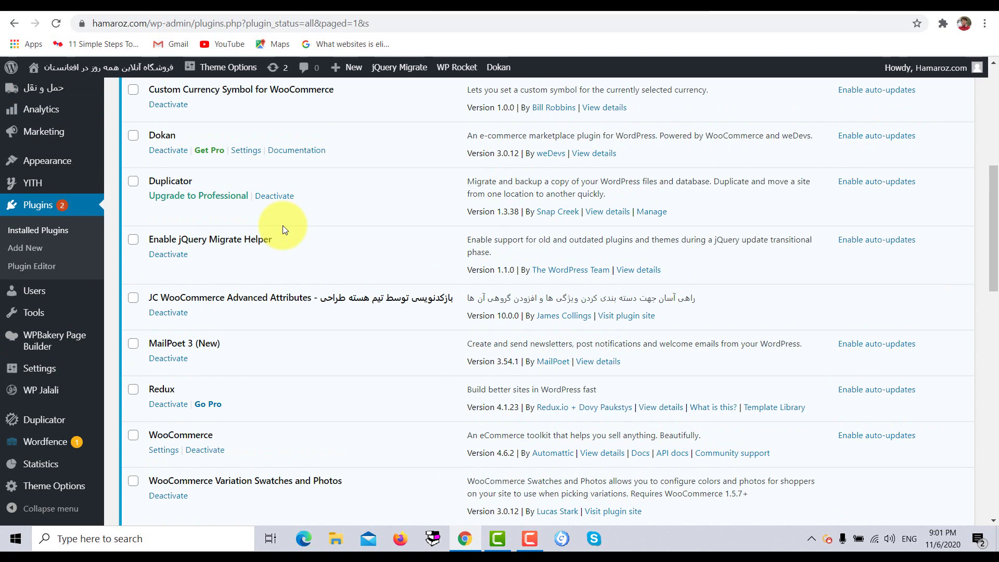
Return to the page builder tab and reload the page editor
{"action": "left_click", "coordinate": [357, 11]}
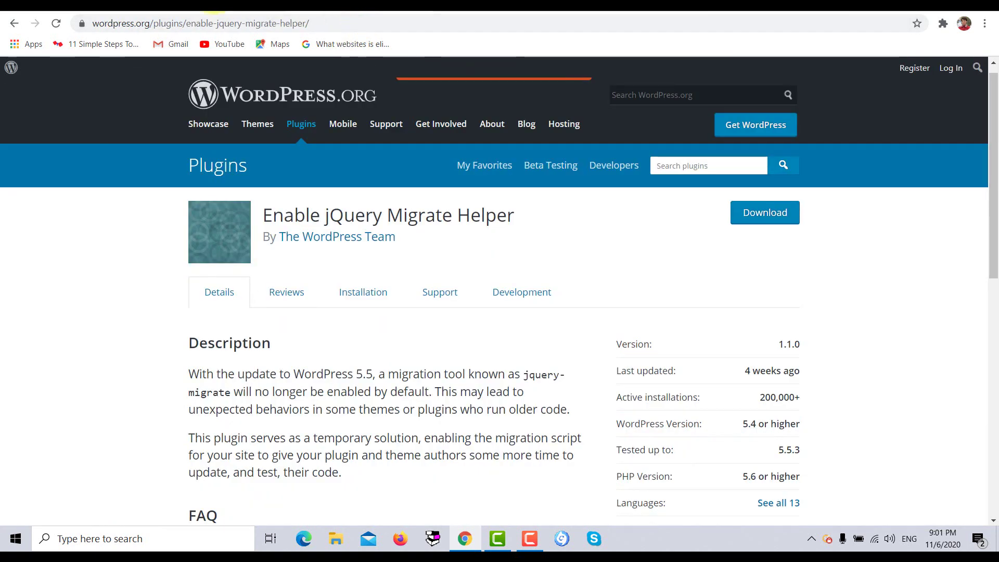
{"action": "left_click", "coordinate": [291, 11]}
{"action": "left_click", "coordinate": [332, 24]}
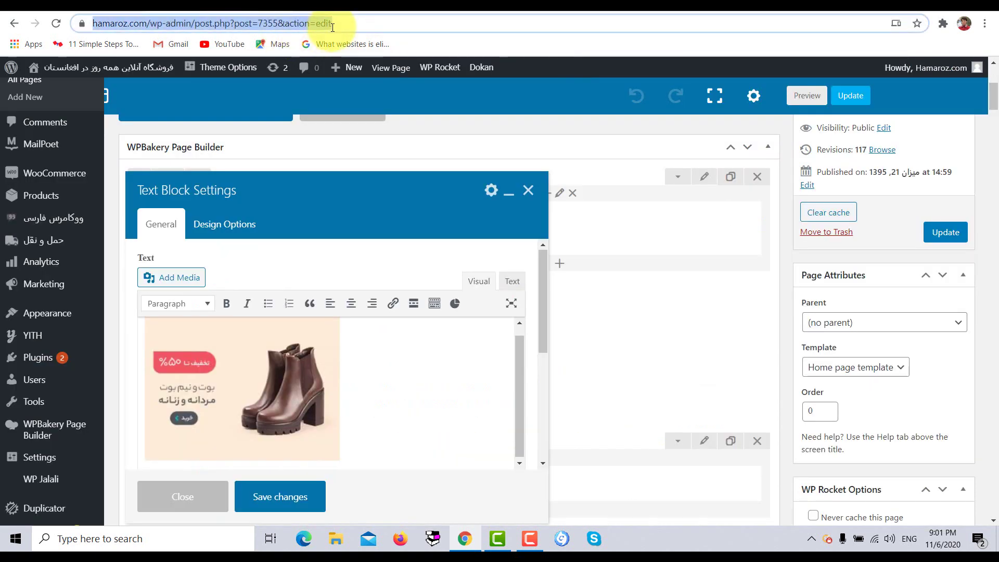
{"action": "key", "text": "Return"}
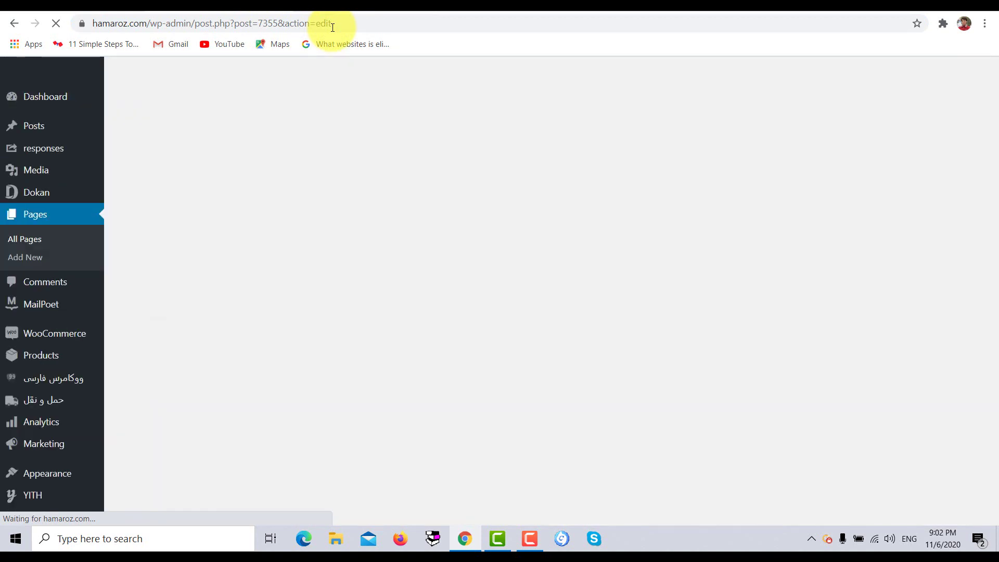
Open the DIGISTYLE text block's settings and delete the DIGISTYLE image
{"action": "scroll", "coordinate": [374, 181], "scroll_direction": "down", "scroll_amount": 4}
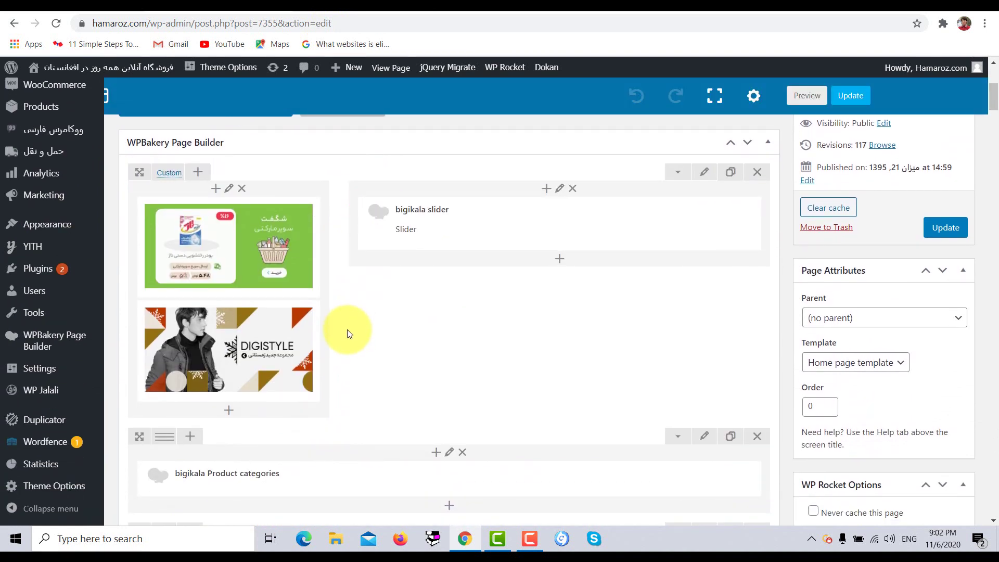
{"action": "scroll", "coordinate": [348, 329], "scroll_direction": "down", "scroll_amount": 1}
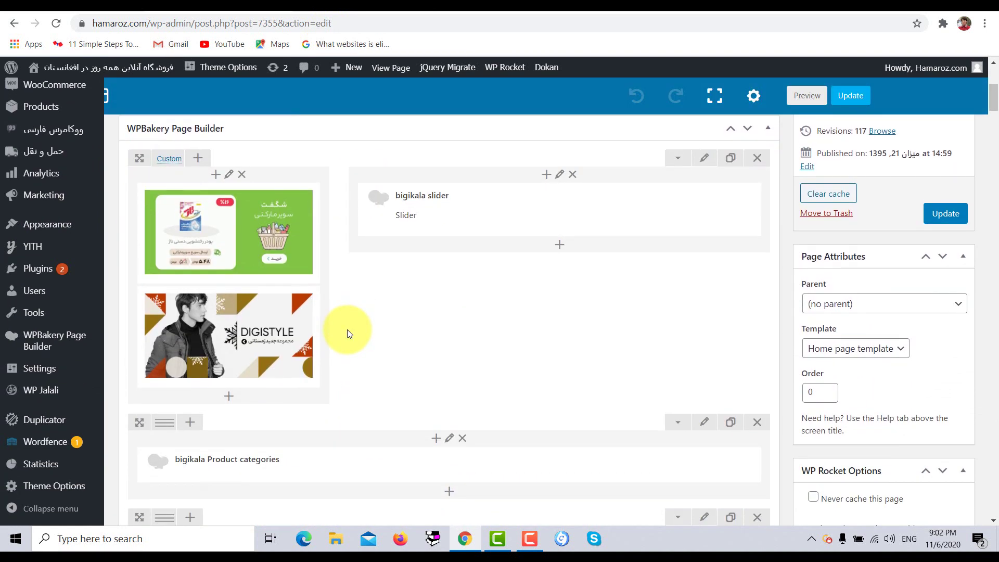
{"action": "mouse_move", "coordinate": [270, 337]}
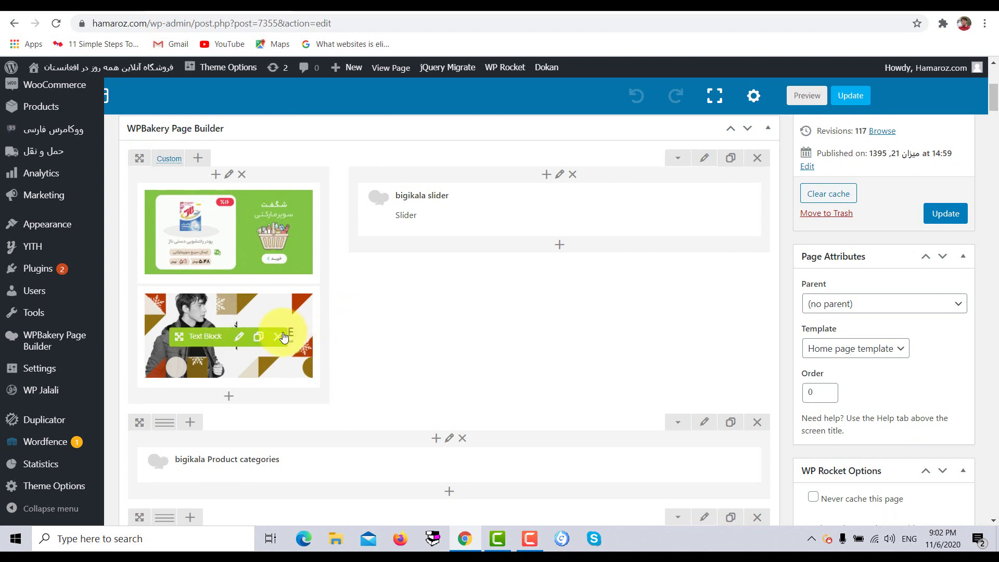
{"action": "left_click", "coordinate": [239, 338]}
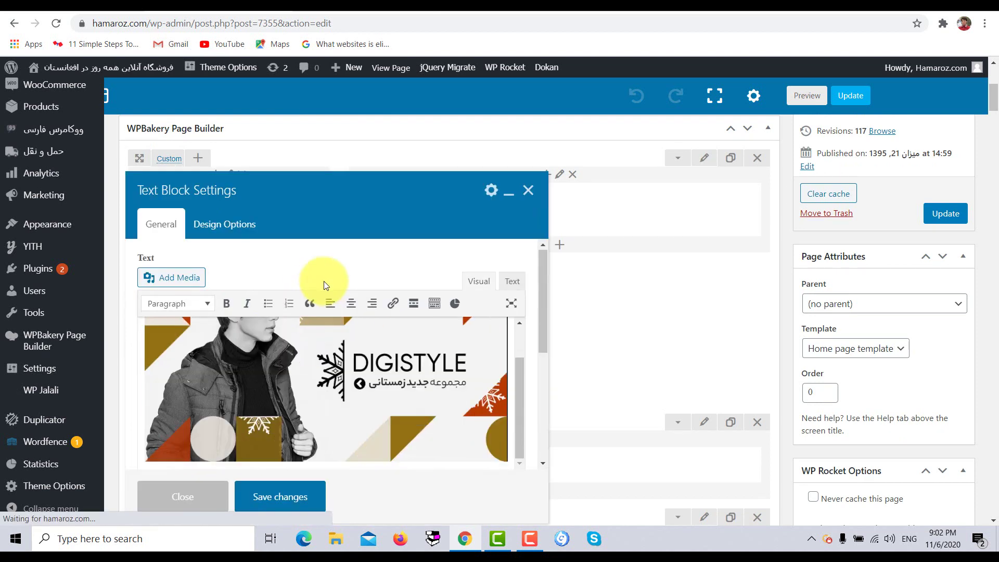
{"action": "left_click", "coordinate": [342, 349]}
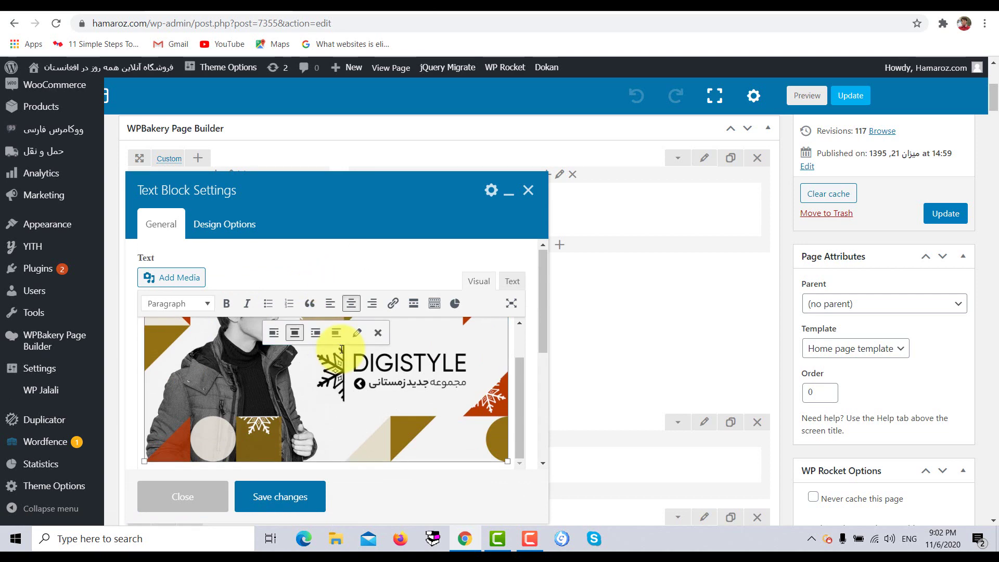
{"action": "key", "text": "Delete"}
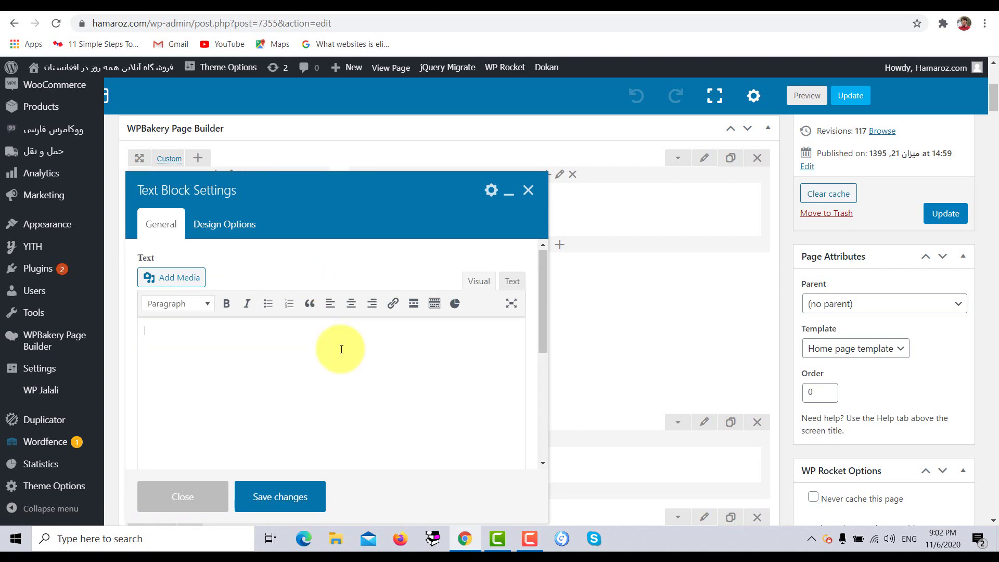
Insert the boots banner from the media library and save the text block
{"action": "left_click", "coordinate": [189, 272]}
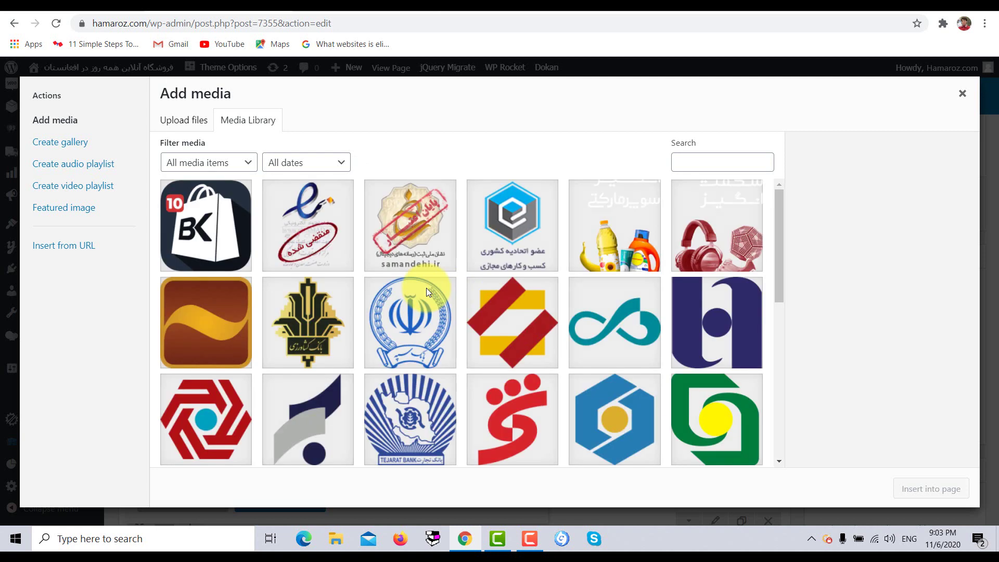
{"action": "scroll", "coordinate": [426, 290], "scroll_direction": "down", "scroll_amount": 5}
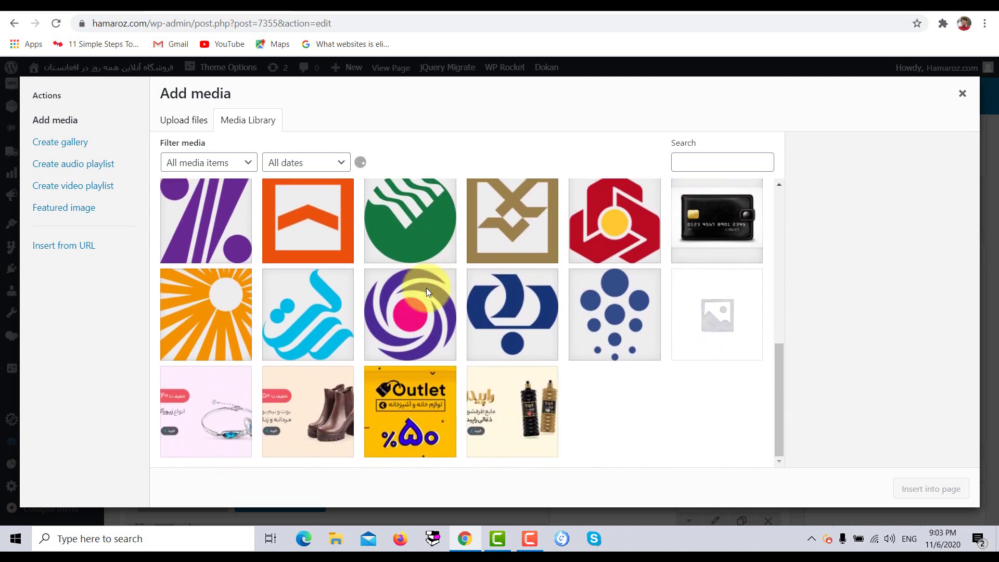
{"action": "left_click", "coordinate": [323, 402]}
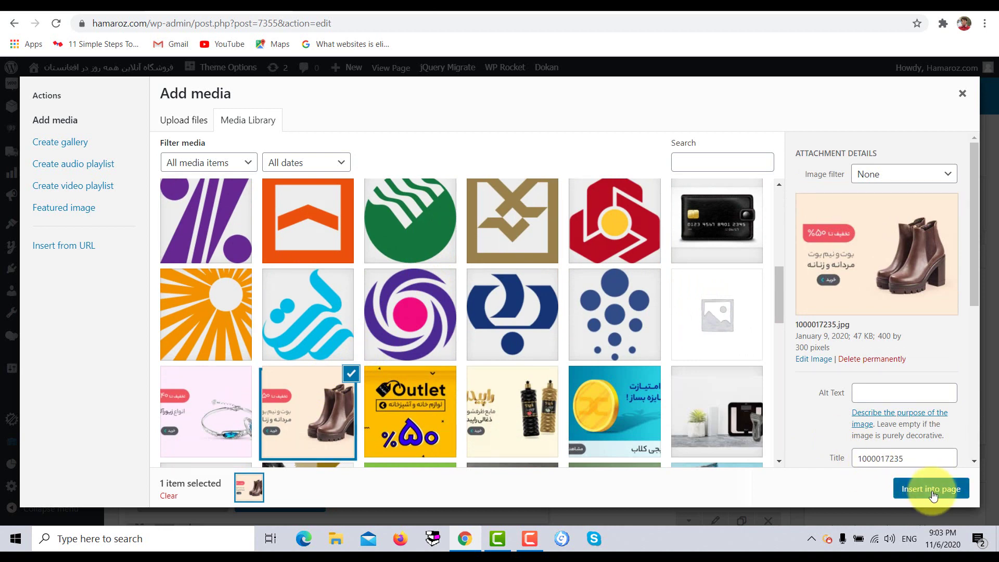
{"action": "left_click", "coordinate": [931, 489]}
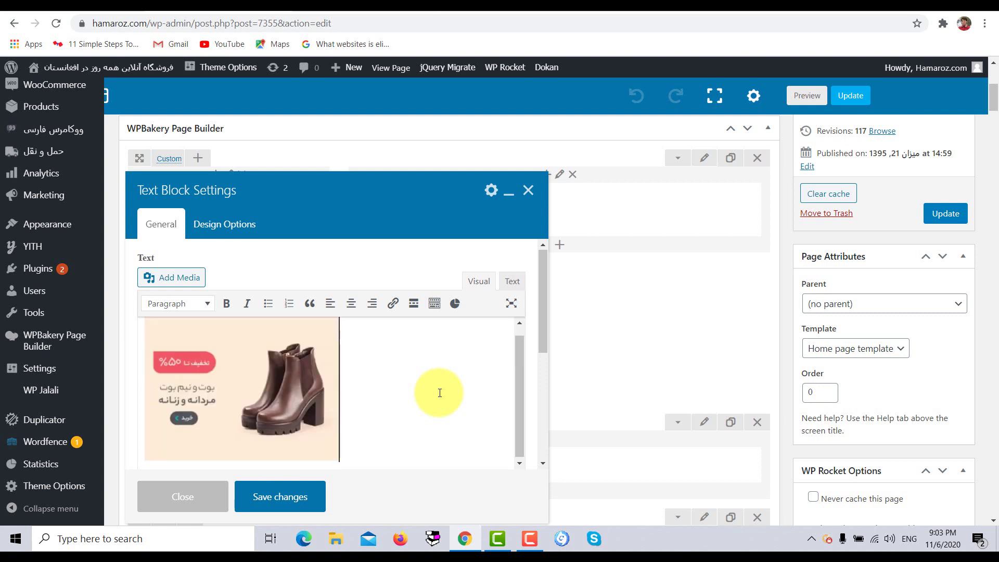
{"action": "left_click", "coordinate": [301, 498]}
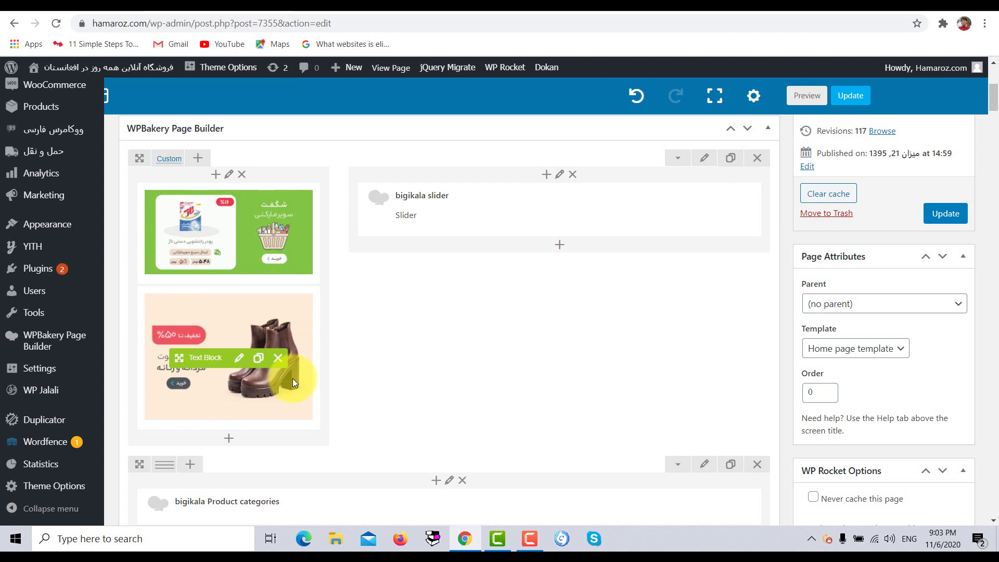
Update the page from the Publish box so the boots banner is kept
{"action": "left_click", "coordinate": [948, 214]}
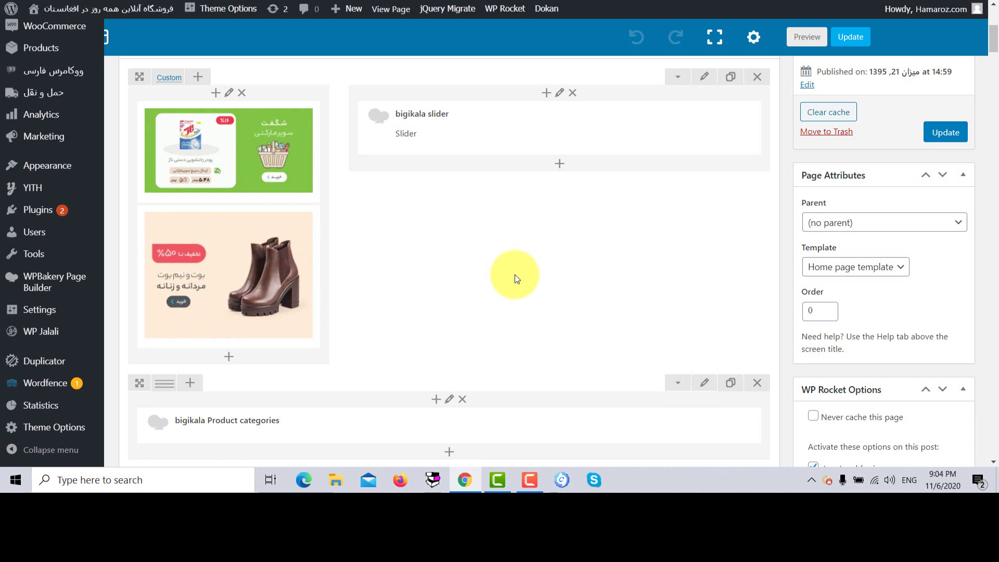
{"action": "mouse_move", "coordinate": [304, 271]}
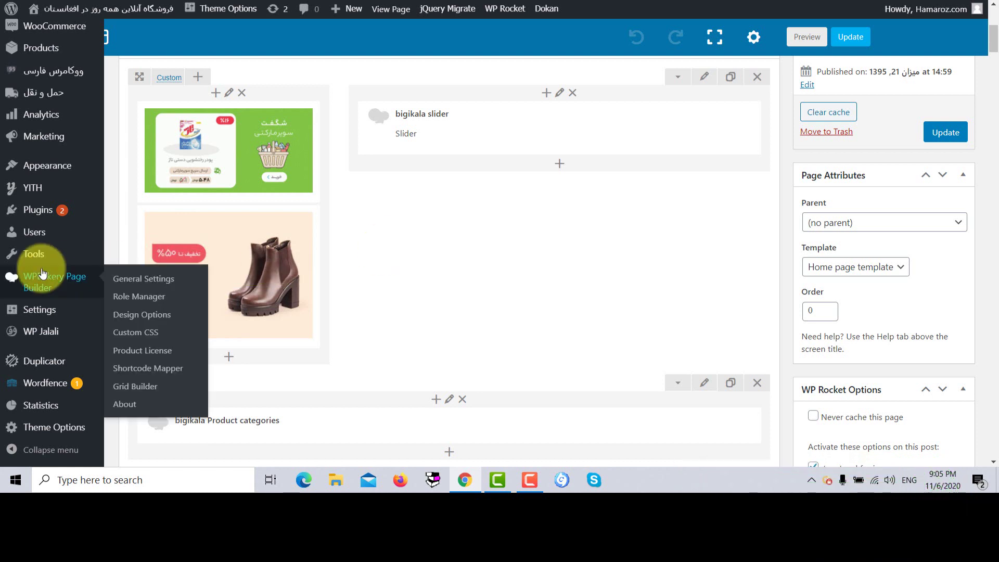
Bring up the Enable jQuery Migrate Helper page on WordPress.org again
{"action": "mouse_move", "coordinate": [41, 217]}
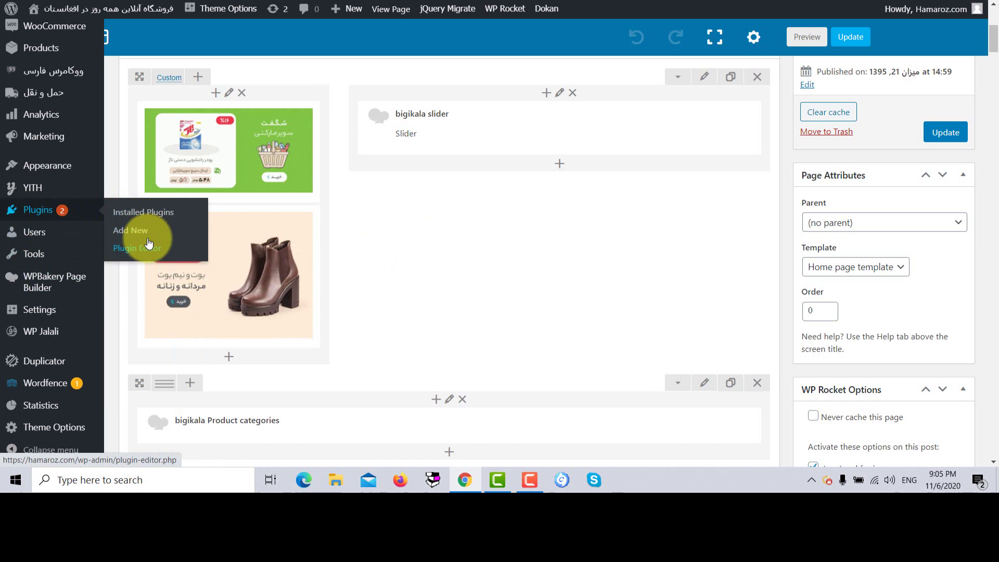